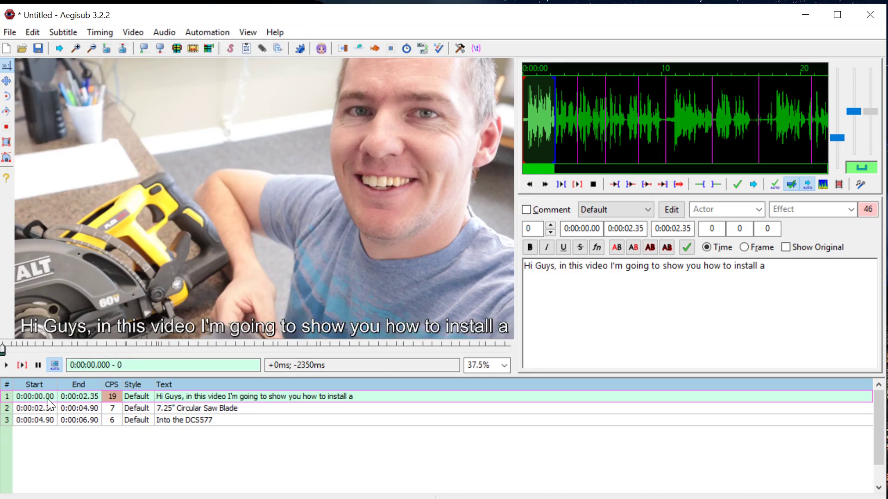
Preview the subtitle lines, ending back on line 1
click(179, 410)
click(184, 420)
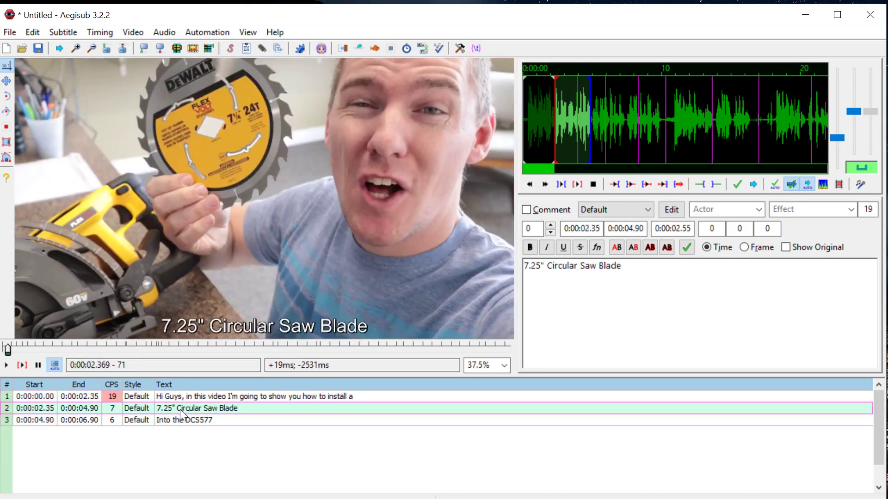
click(167, 397)
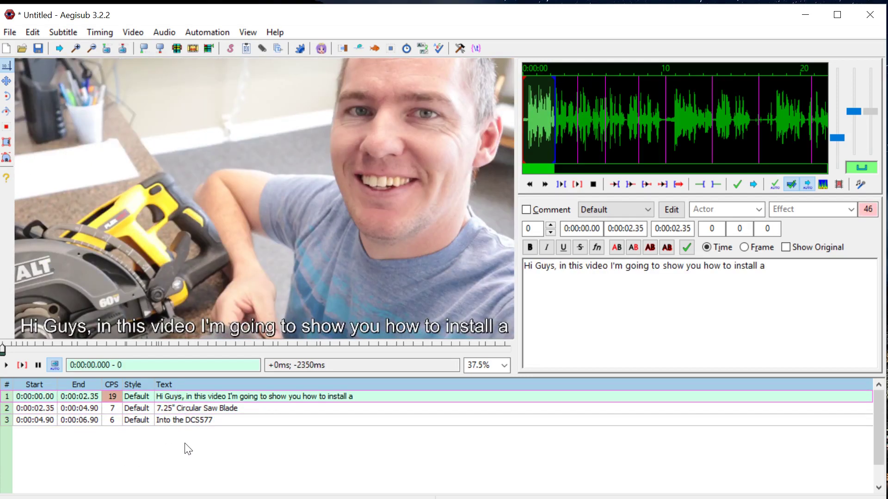
In the Translation Assistant, moved aside, accept placeholder translations for lines 1 and 2
click(62, 32)
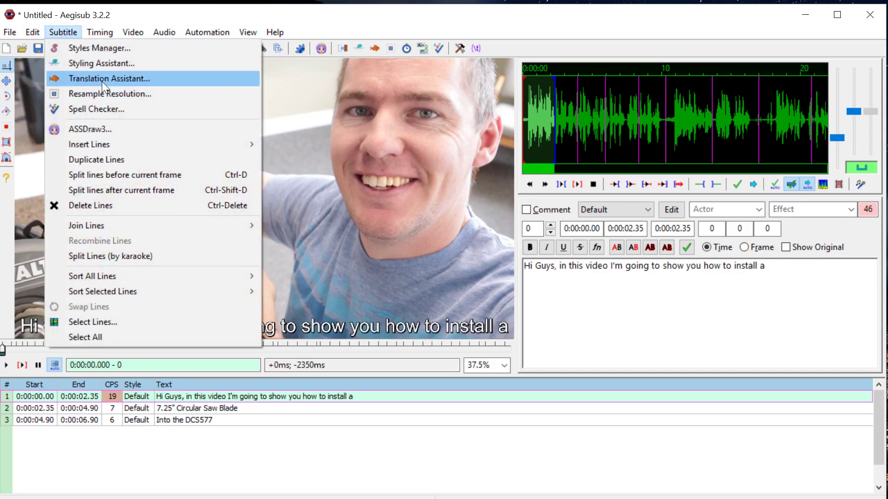
click(90, 78)
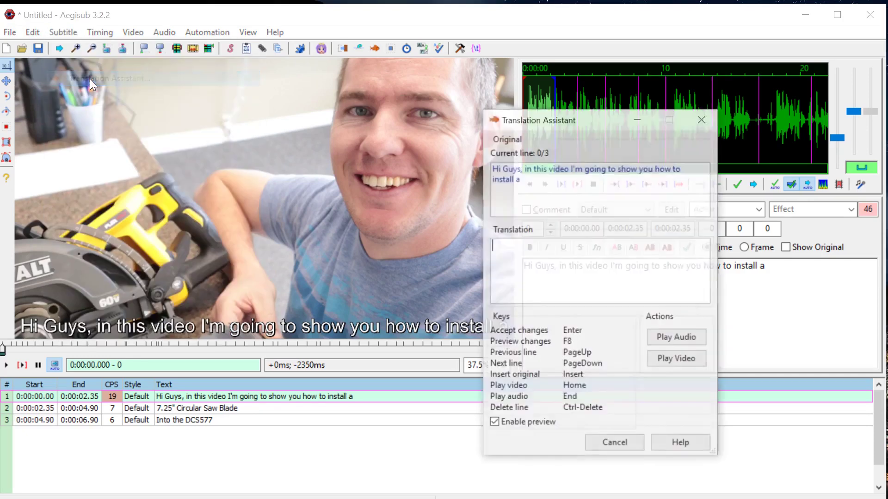
mouse_move(528, 119)
mouse_down()
mouse_move(436, 116)
mouse_move(464, 104)
mouse_up()
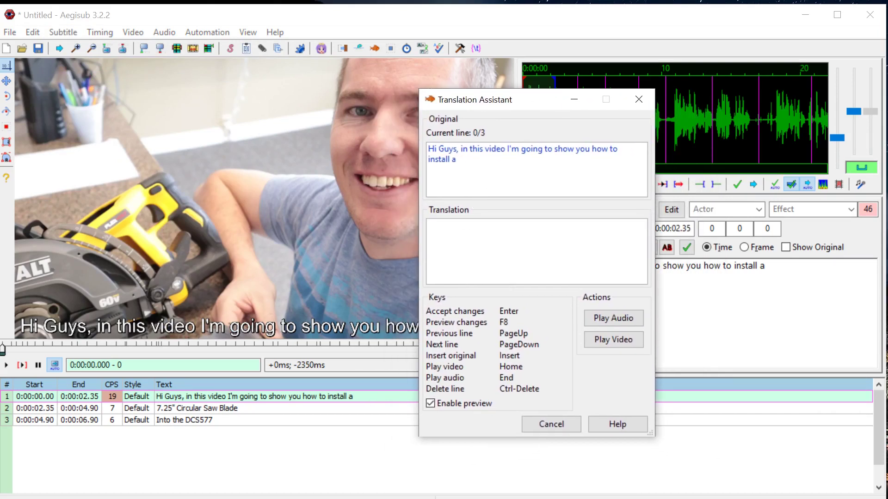
text(H)
text(ola )
text(fjhiofhioehf)
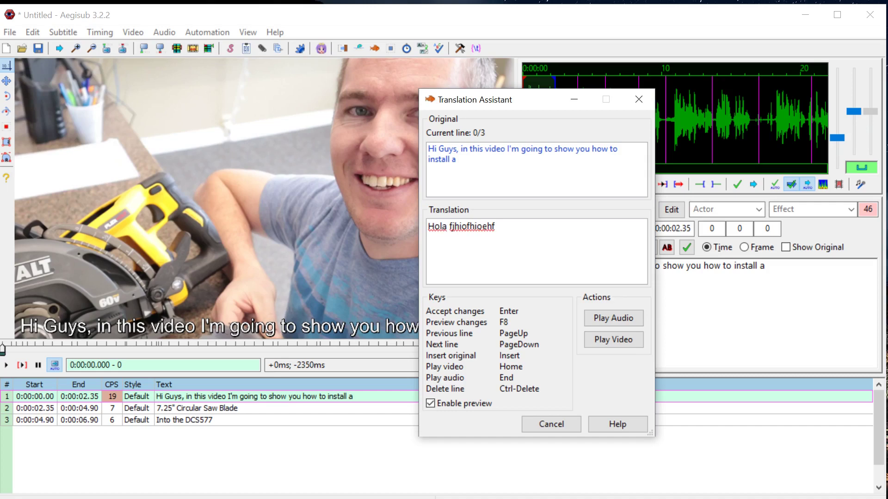
key(Return)
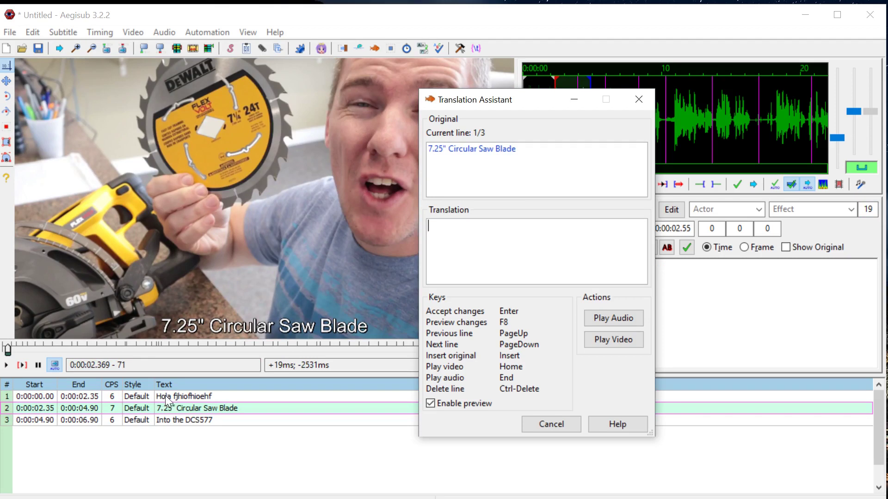
text(fiosdhjfdoi)
key(Return)
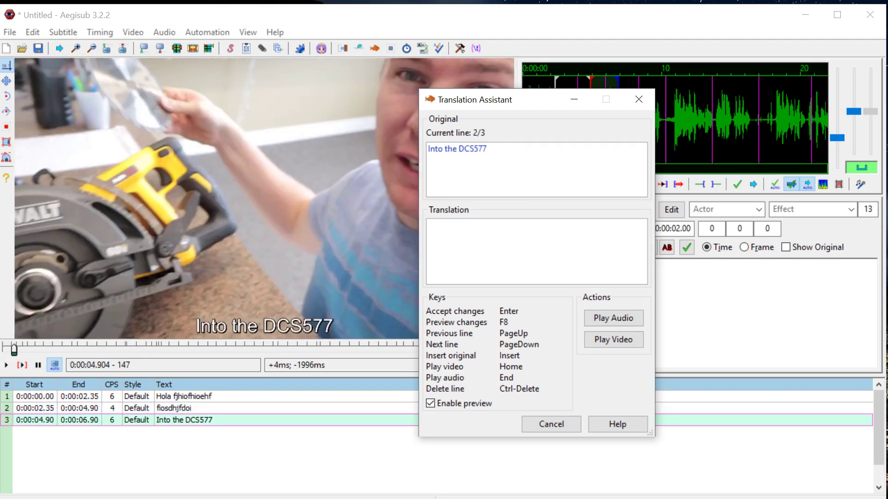
text(ewsdiofdhjweio)
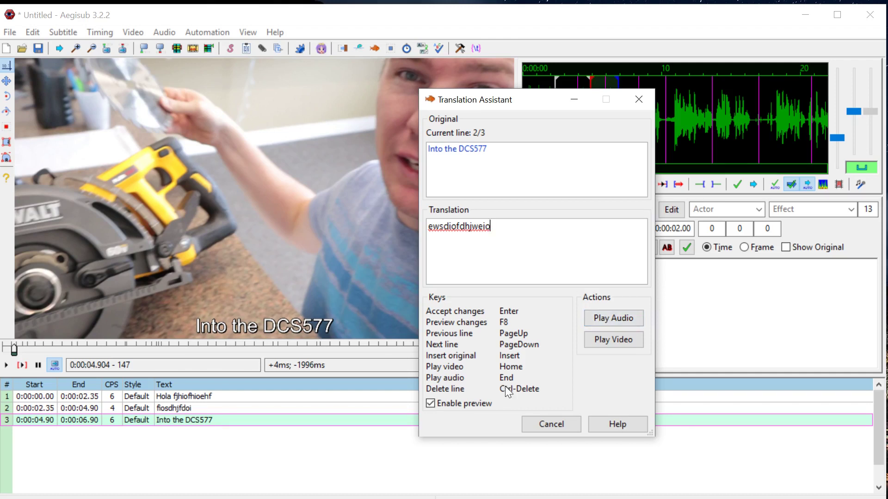
Cancel the translation and export the subtitles, replacing the Desktop 'english' file
click(548, 424)
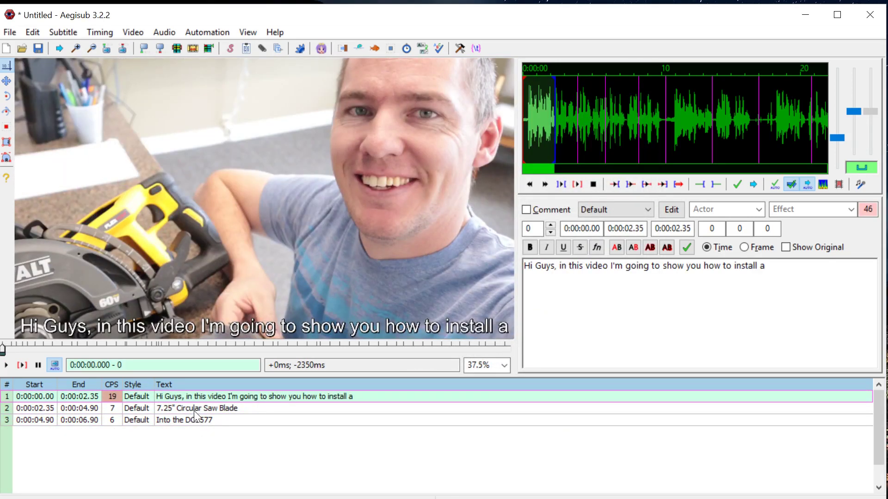
click(10, 33)
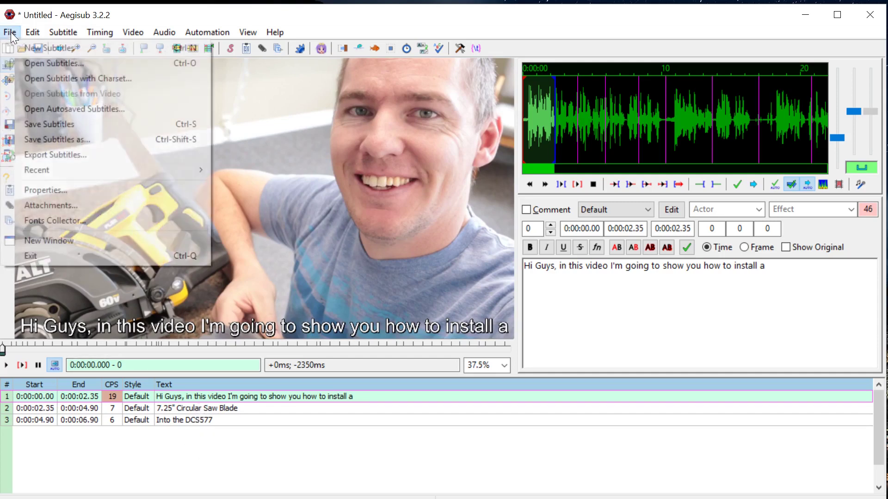
click(57, 155)
click(411, 355)
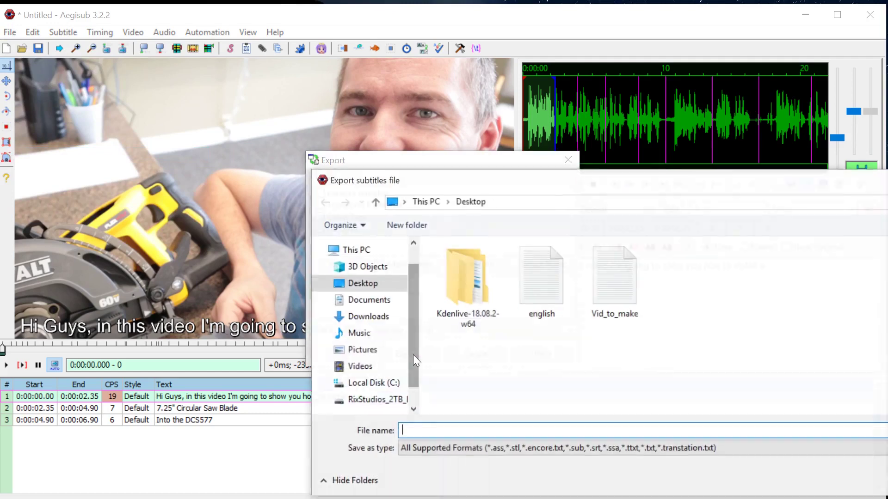
double_click(539, 287)
click(822, 333)
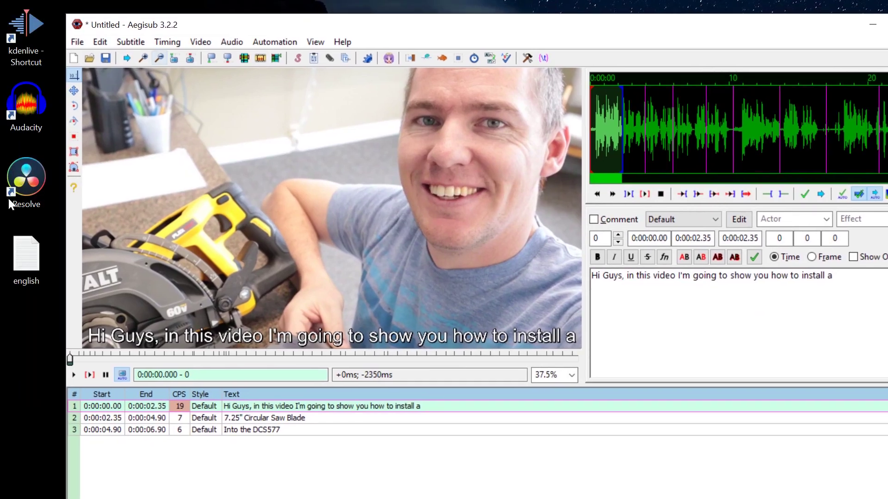
Open 'english' in Notepad, move the window right, and select the three subtitle lines
double_click(27, 256)
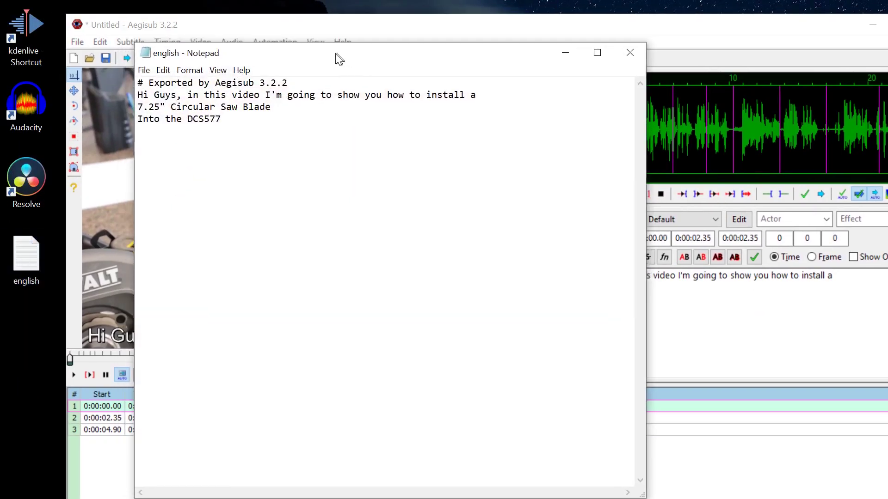
drag(165, 50, 298, 51)
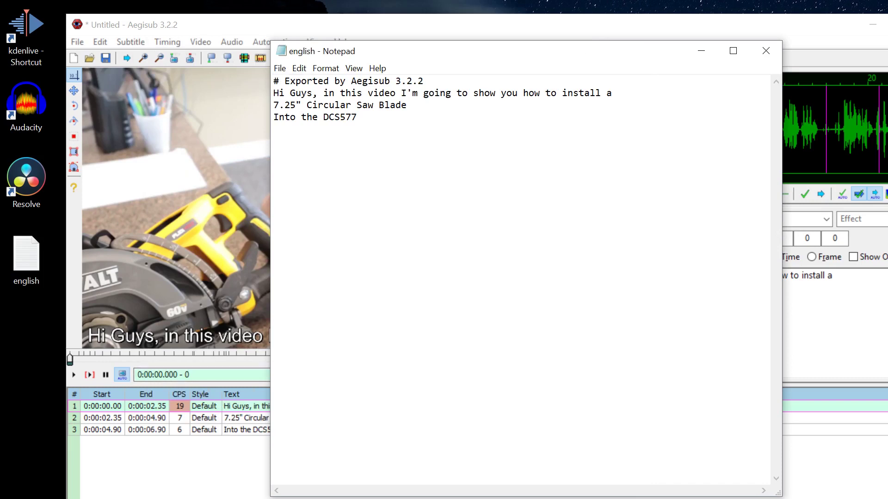
mouse_move(273, 92)
mouse_down()
mouse_move(368, 92)
mouse_move(407, 105)
mouse_move(613, 92)
mouse_move(357, 116)
mouse_up()
key(ctrl+c)
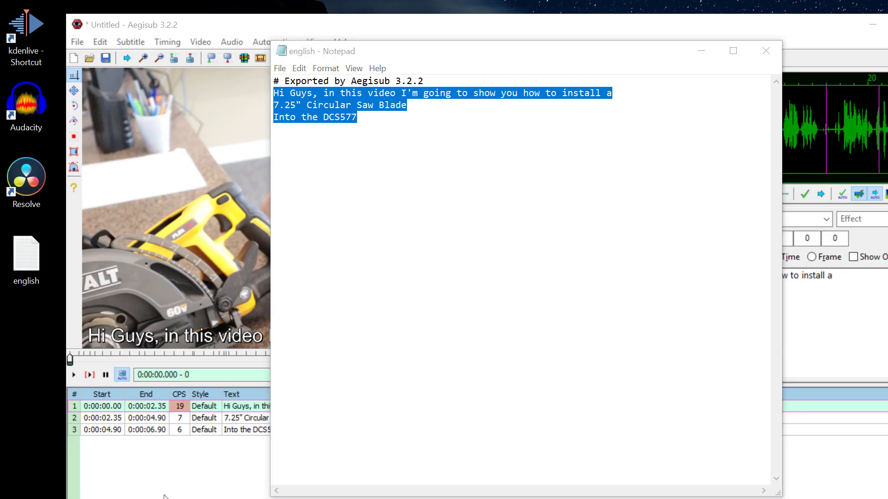
text(google )
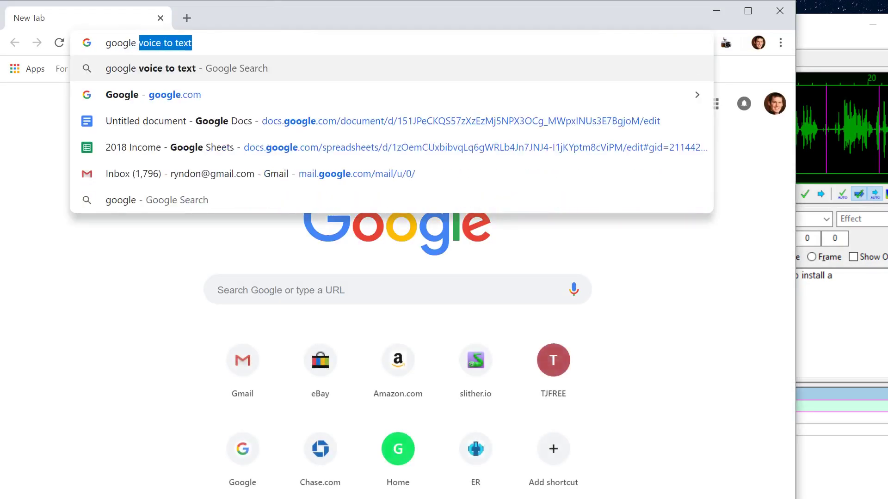
text(trn)
Search for Google Translate and paste in the three subtitle lines
key(Down)
key(Return)
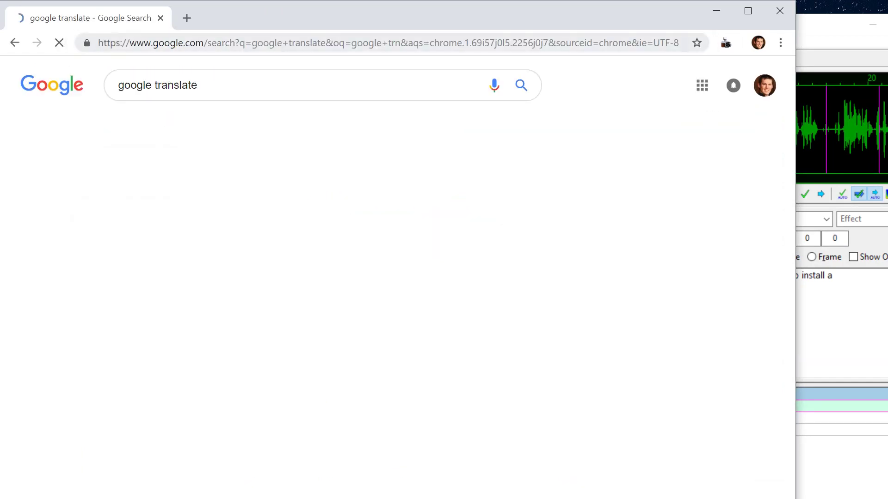
key(ctrl+v)
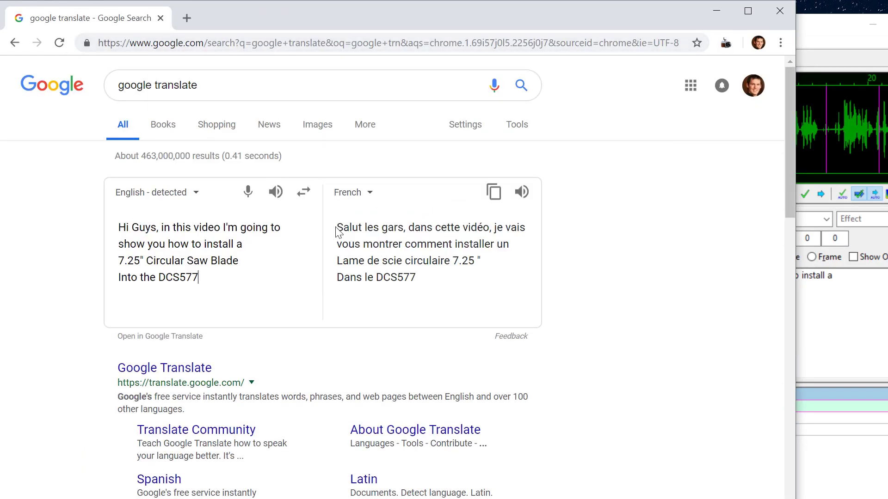
Set the target language to German, select the German output, and minimize the browser
click(359, 193)
key(g)
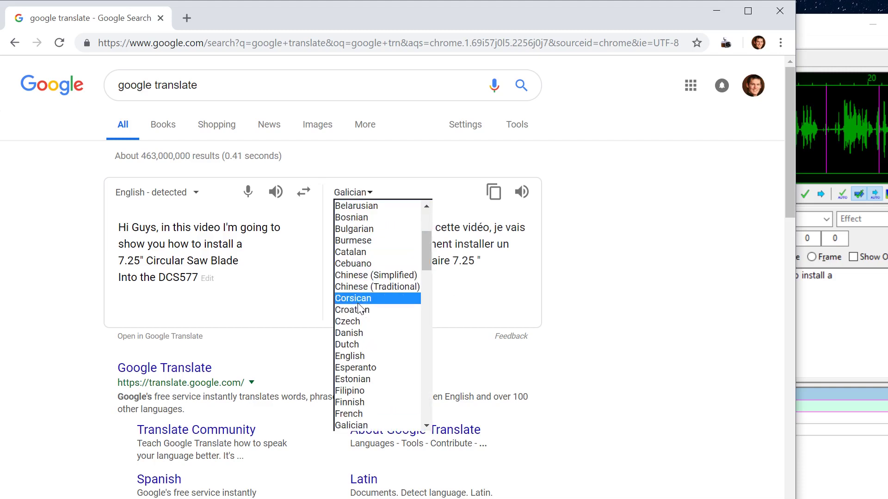
click(355, 334)
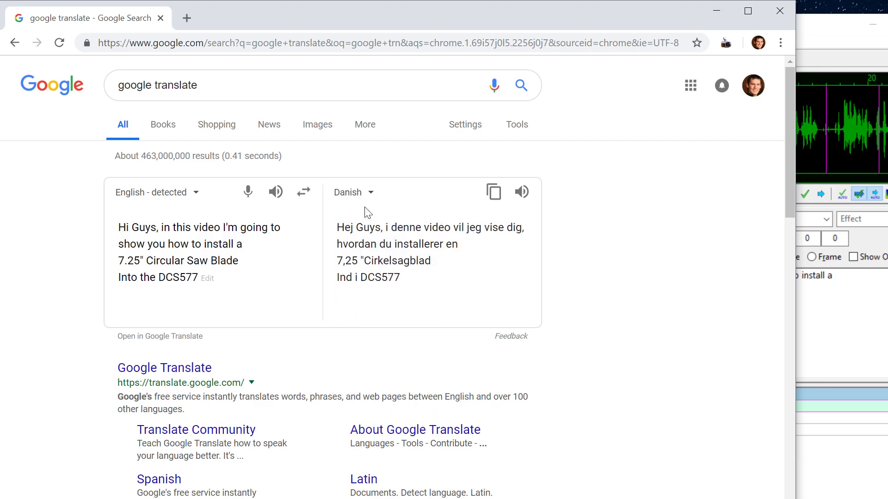
click(357, 193)
key(g)
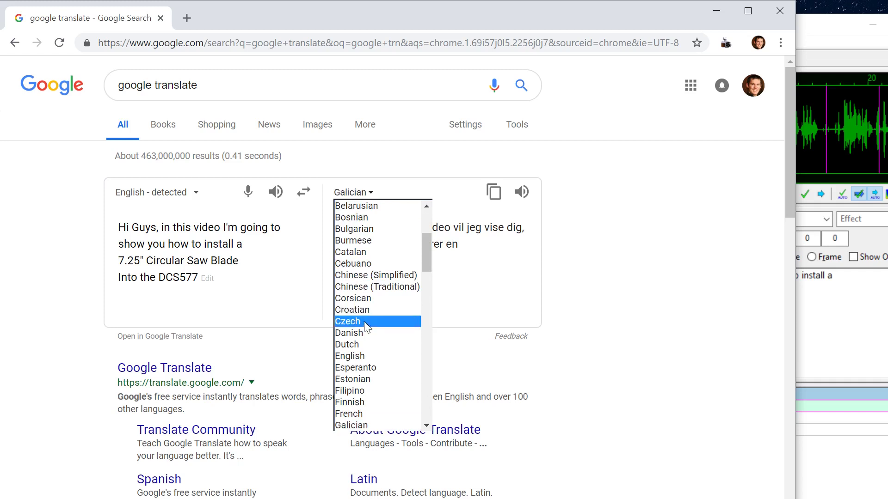
scroll(367, 319, down, 5)
click(354, 217)
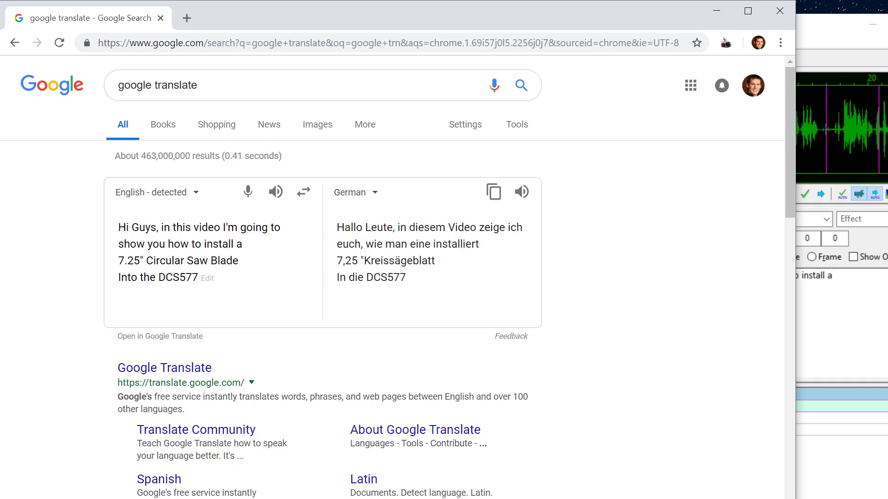
drag(336, 223, 418, 284)
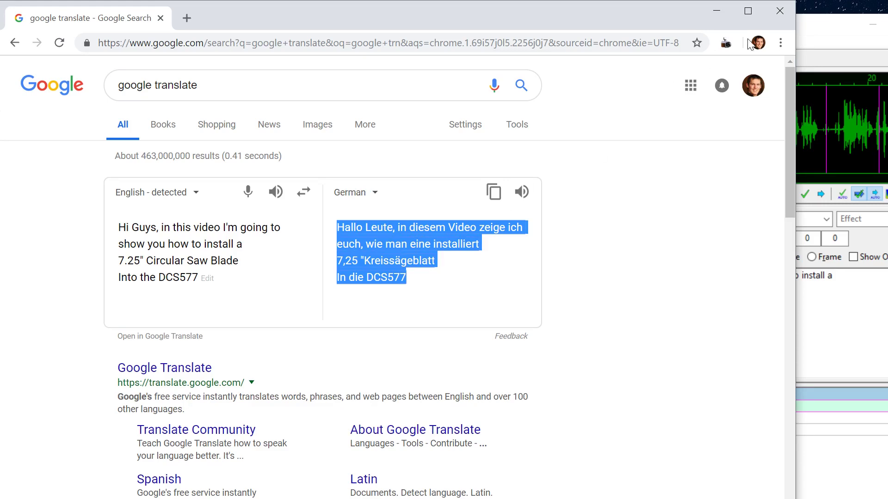
click(716, 11)
Maximize Aegisub and translate line 1 with the German text ending at 'installiert'
click(541, 27)
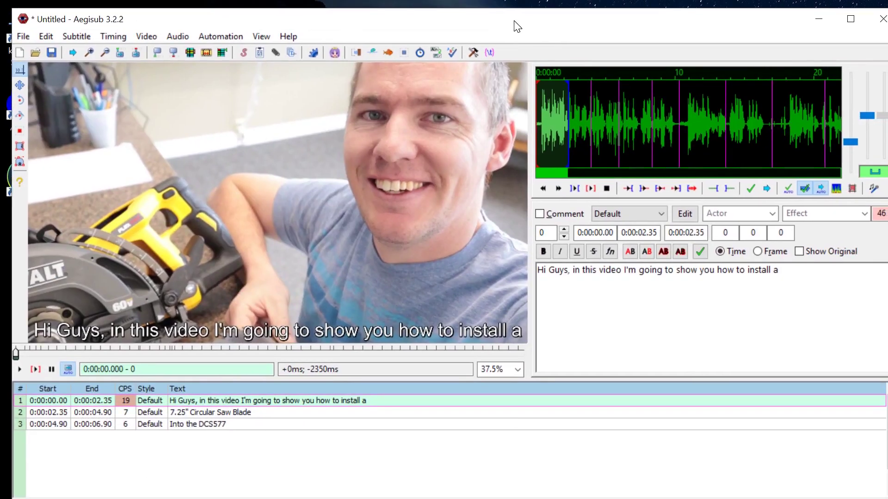
drag(541, 29, 504, 25)
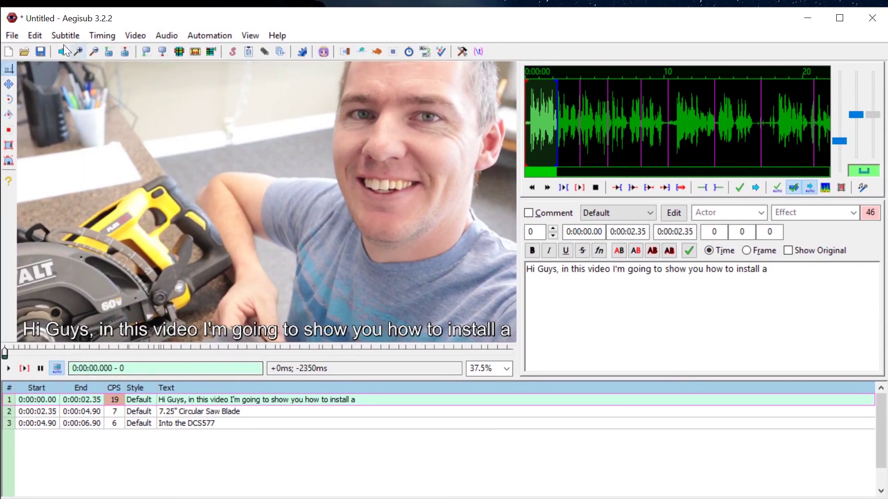
click(63, 35)
click(95, 80)
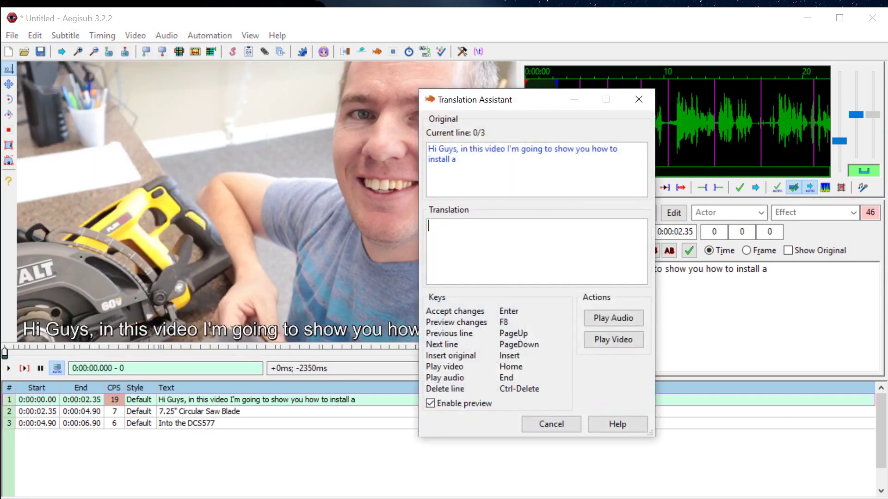
text(Hallo Leute, in diesem Video zeige ich euch, wie man eine installiert\N7,25 "Kreissägeblatt\NIn die DCS577)
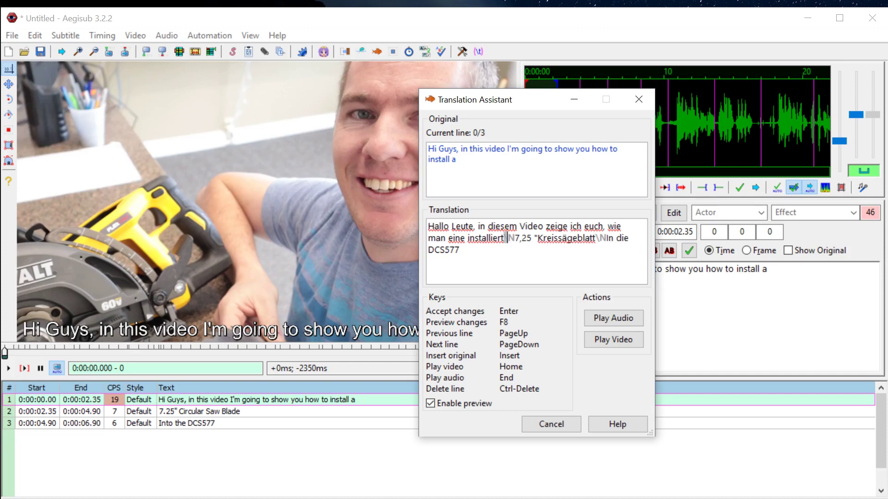
drag(507, 238, 515, 238)
key(ctrl+End)
shift+click(504, 238)
key(Delete)
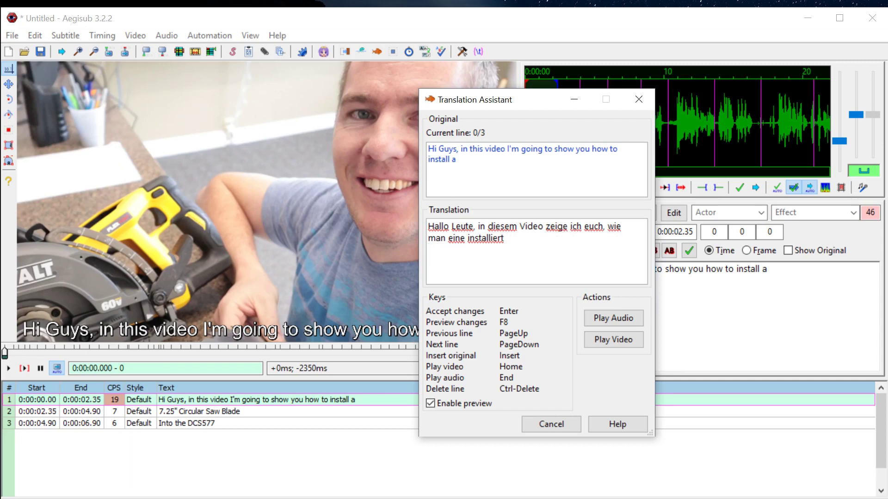
key(Return)
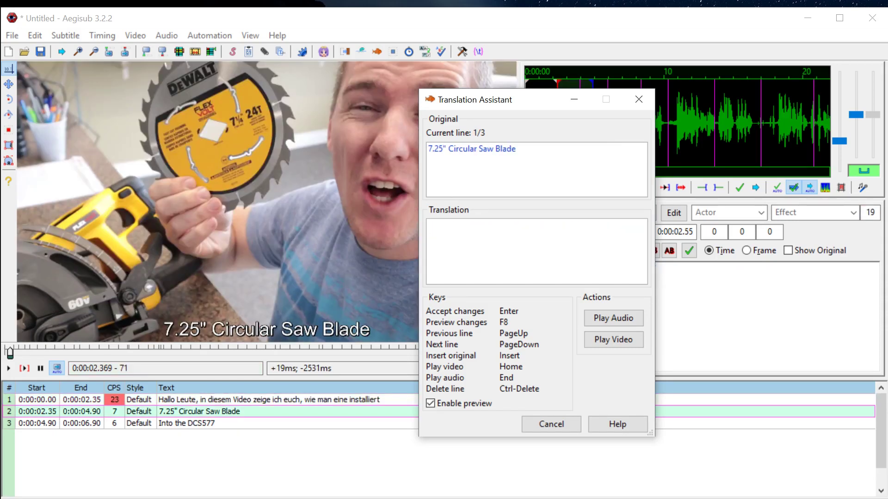
Give line 2 its German phrase, removing the first sentence and 'In die DCS577'
text(Hallo Leute, in diesem Video zeige ich euch, wie man eine installiert\N7,25 "Kreissägeblatt\NIn die DCS577)
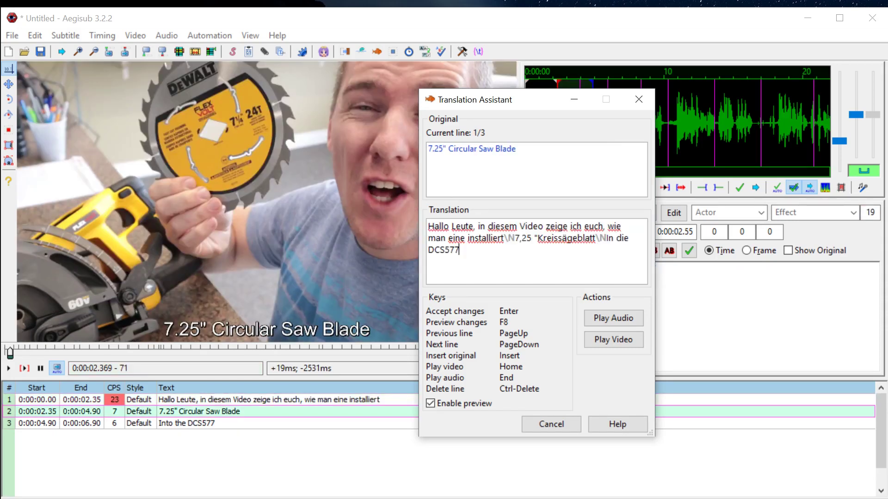
drag(513, 237, 404, 211)
key(BackSpace)
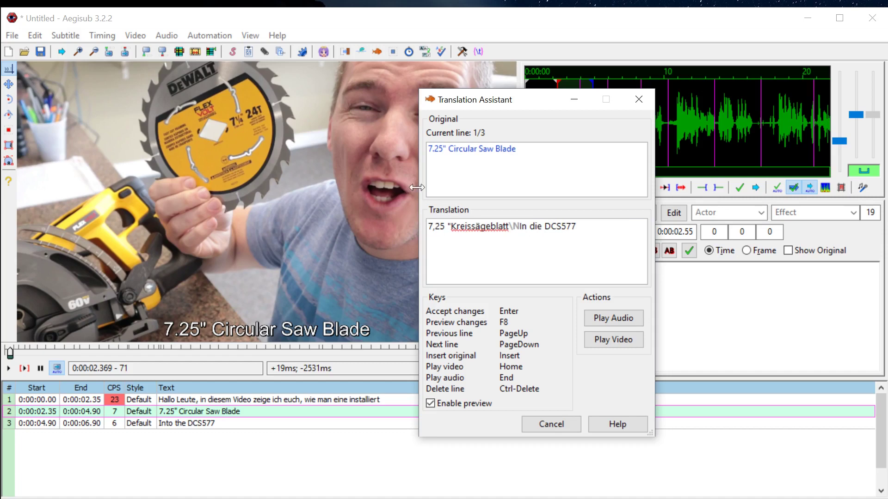
drag(509, 226, 576, 226)
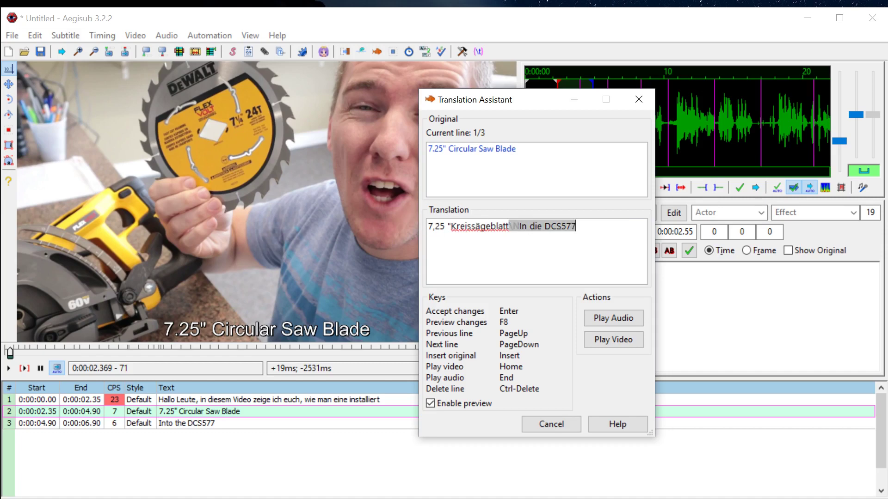
key(BackSpace)
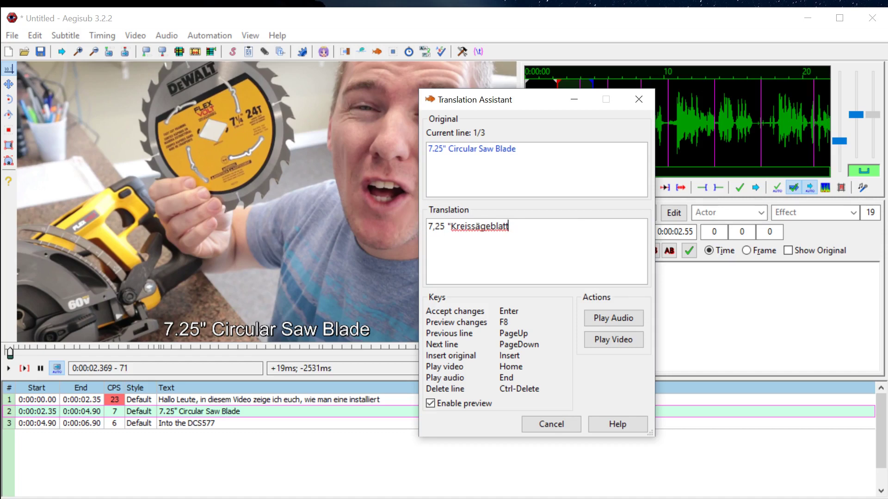
key(Return)
Give line 3 only 'In die DCS577' and dismiss the no-more-lines message
text(Hallo Leute, in diesem Video zeige ich euch, wie man eine installiert\N7,25 "Kreissägeblatt\NIn die DCS577)
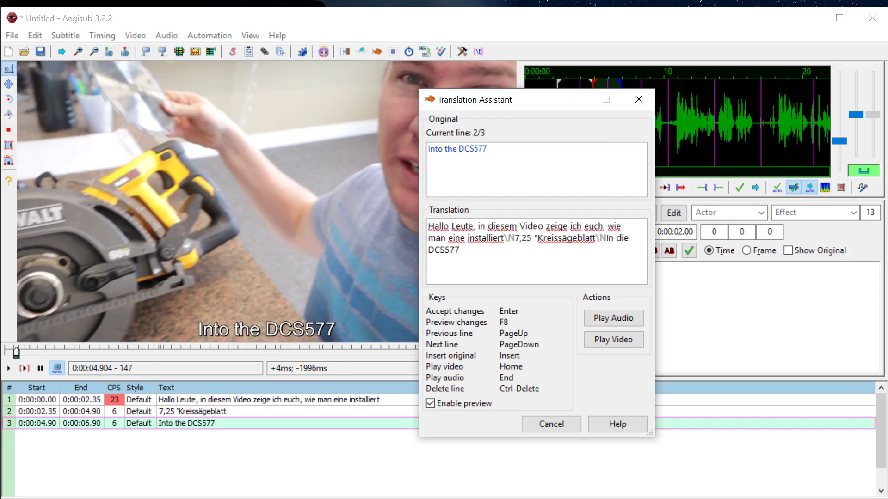
drag(605, 237, 413, 217)
key(BackSpace)
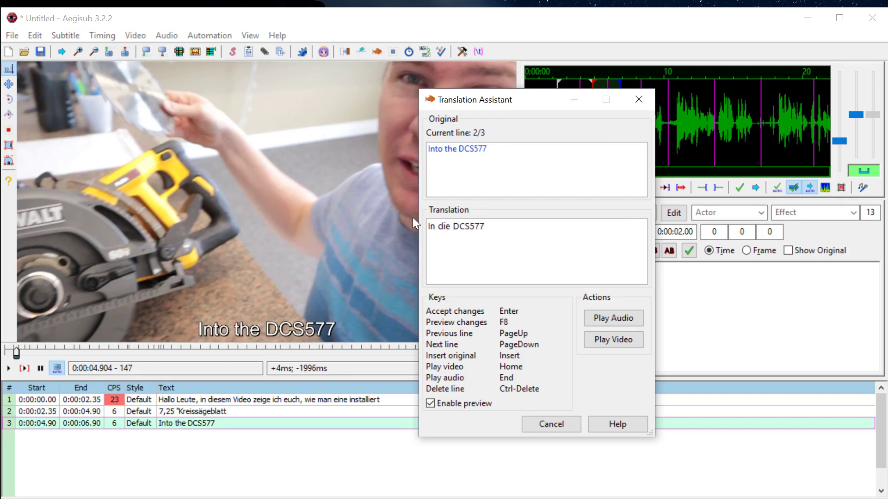
key(Return)
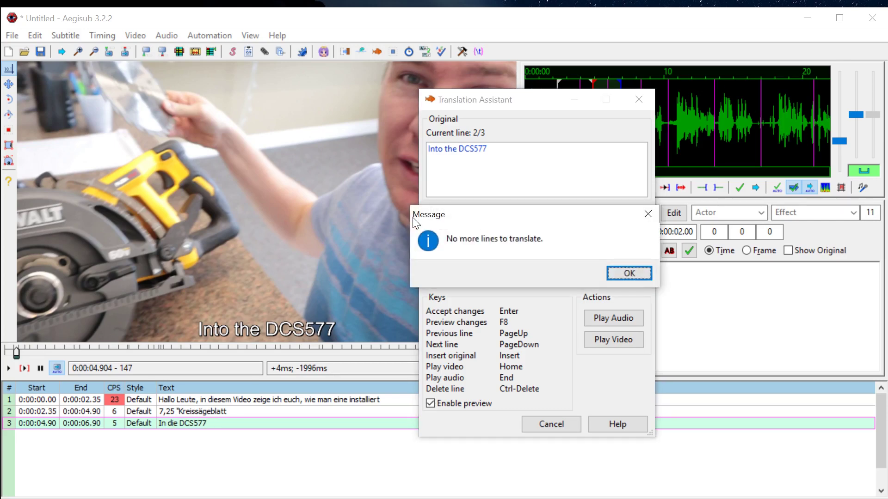
key(Return)
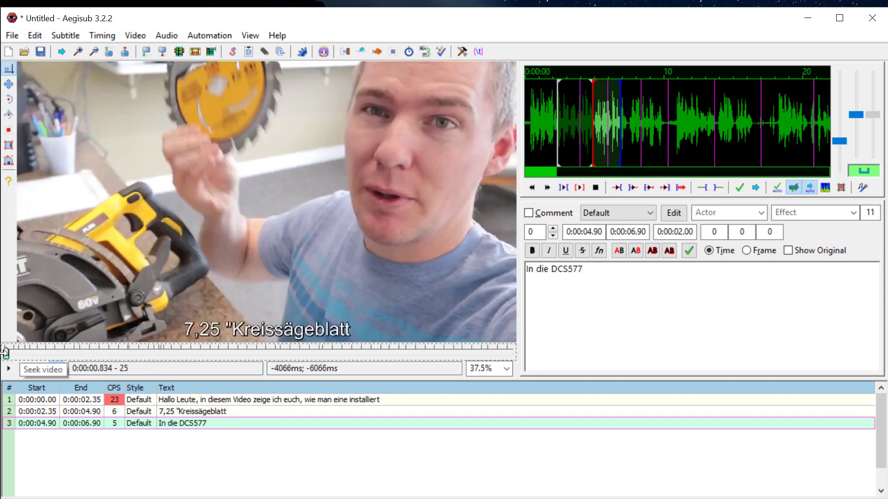
drag(19, 352, 4, 351)
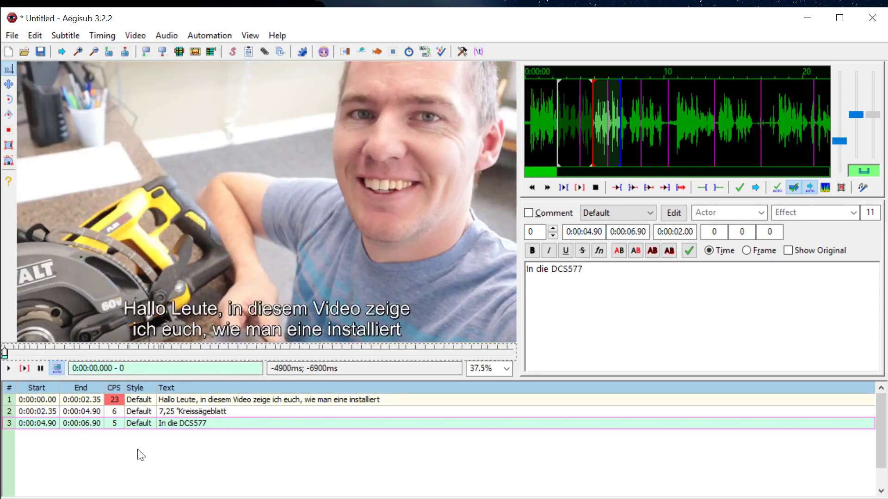
click(7, 372)
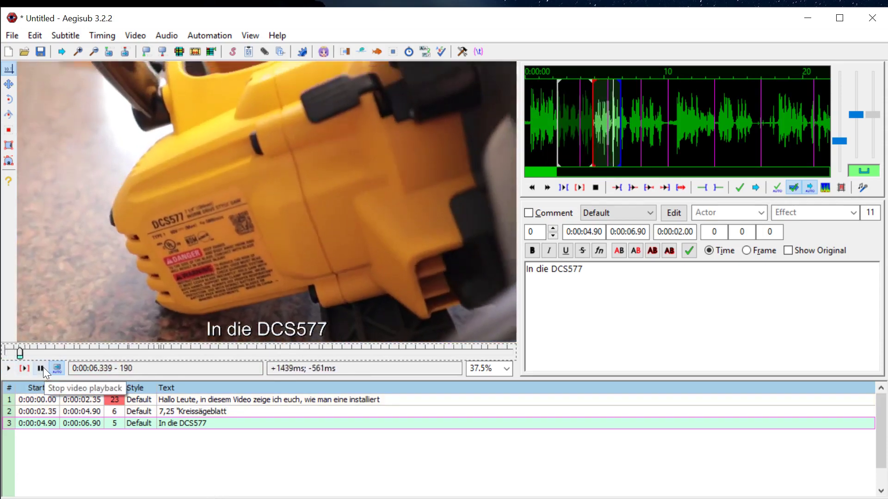
click(42, 368)
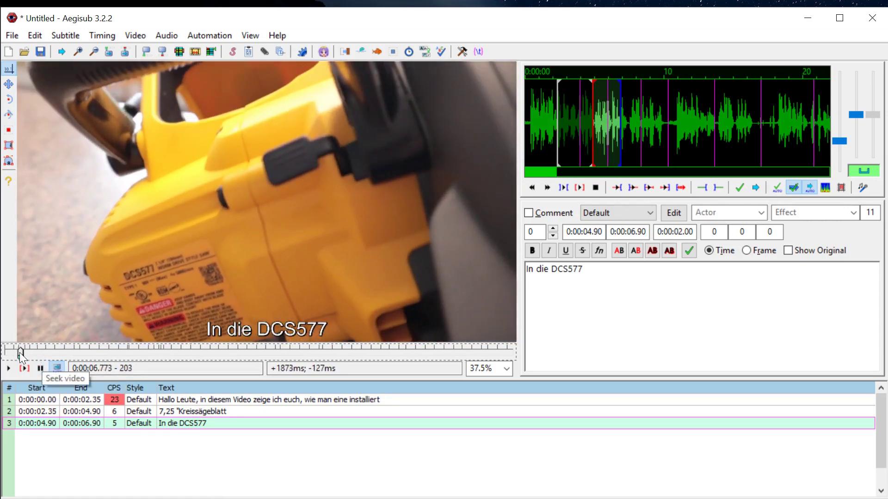
drag(20, 352, 5, 352)
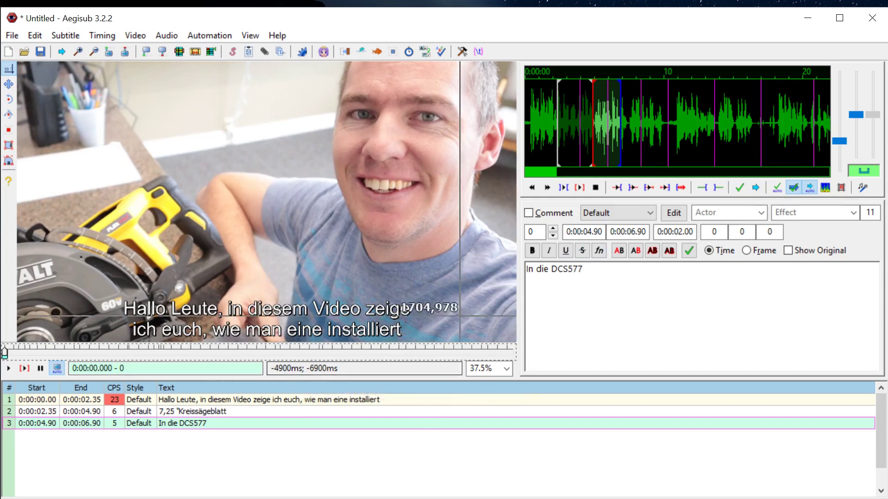
right_click(170, 400)
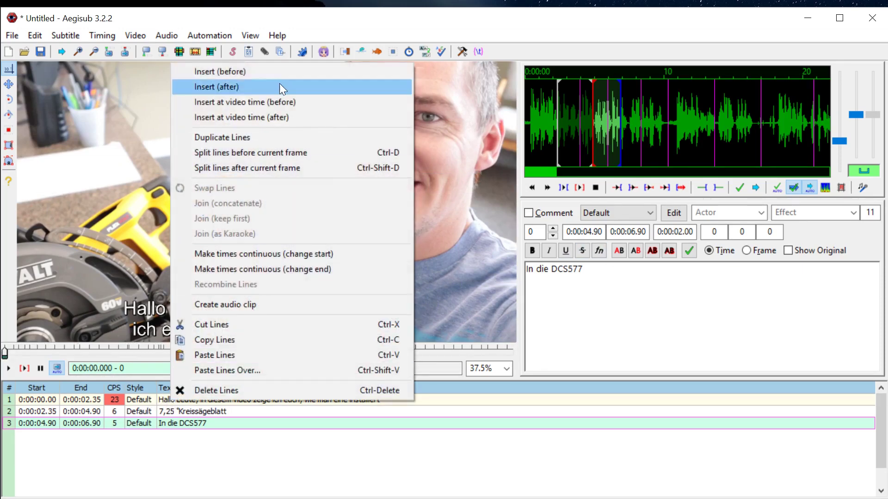
Insert an 'In the dcs577' line before the German line, ending at 0:00:06.90
click(214, 72)
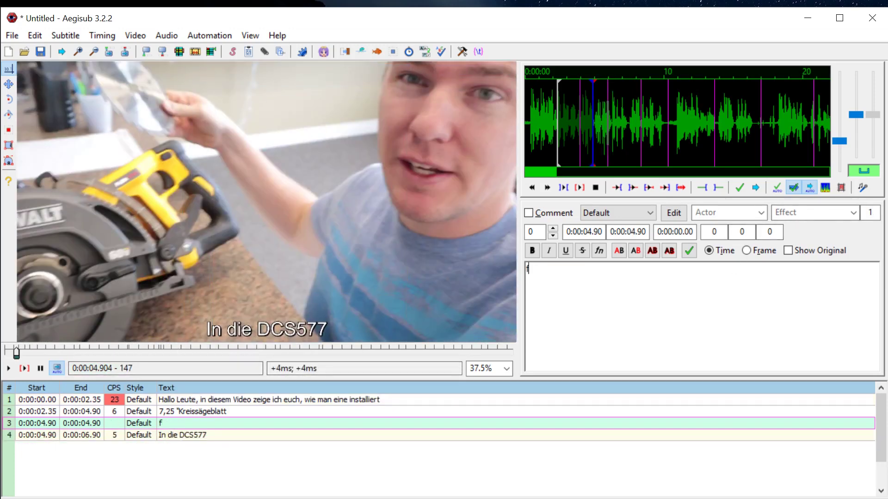
text(In  t)
text(he dcs57)
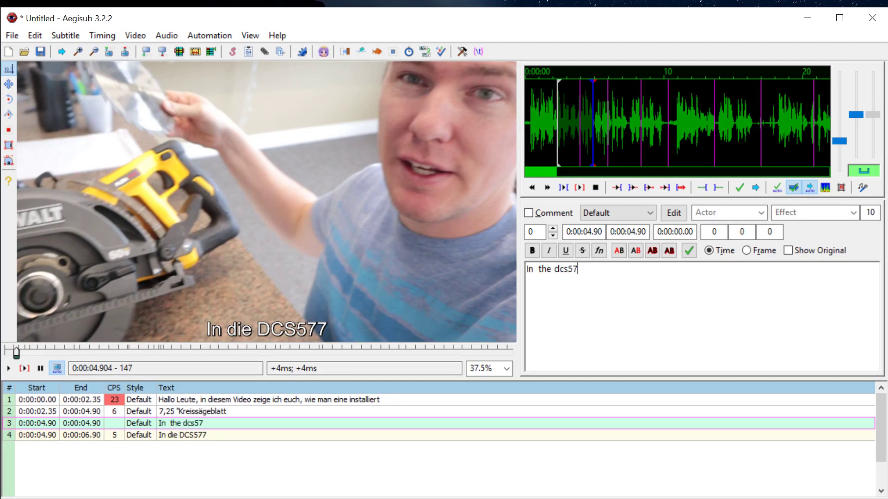
text(7)
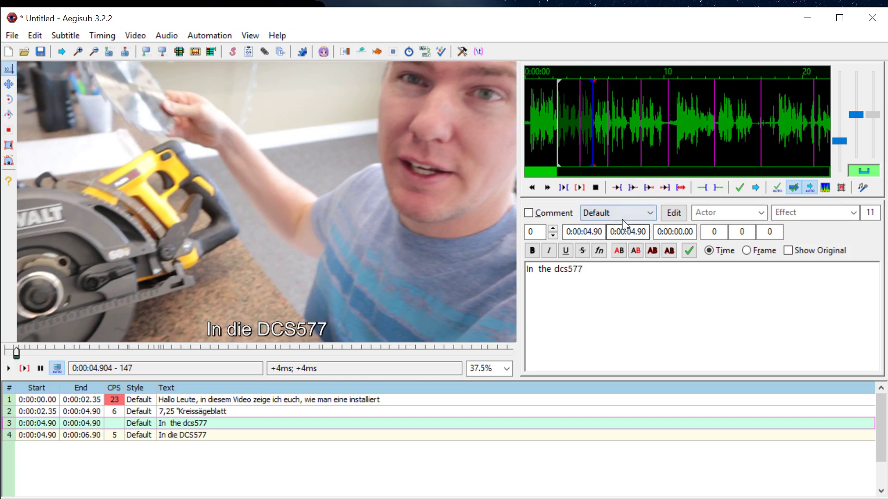
click(195, 435)
click(642, 234)
text(6)
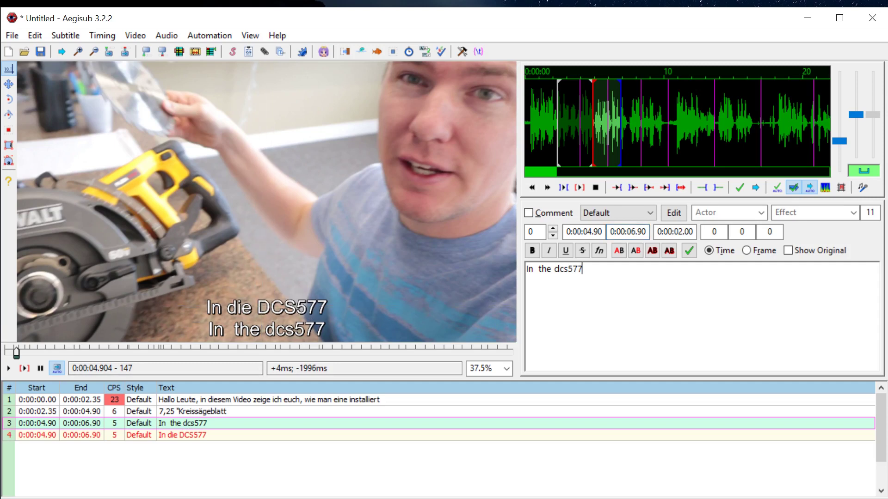
Assign the Sounds style to the English line, after briefly trying My_Style
click(173, 435)
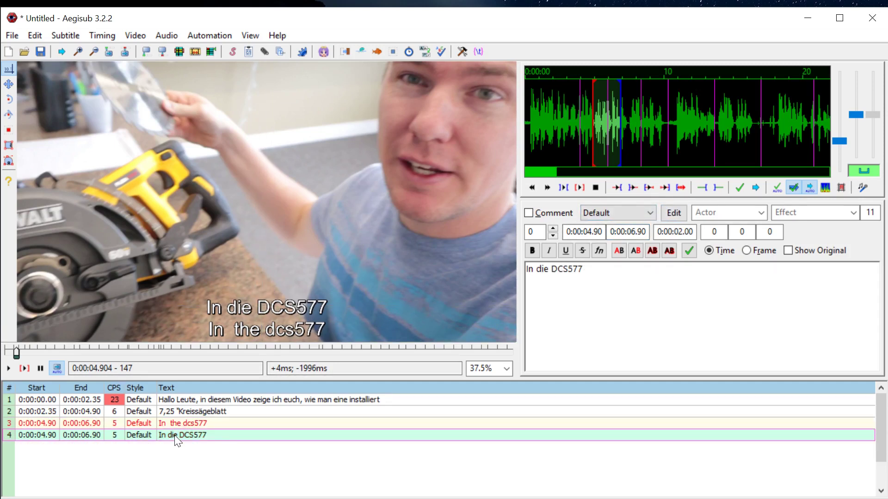
click(637, 212)
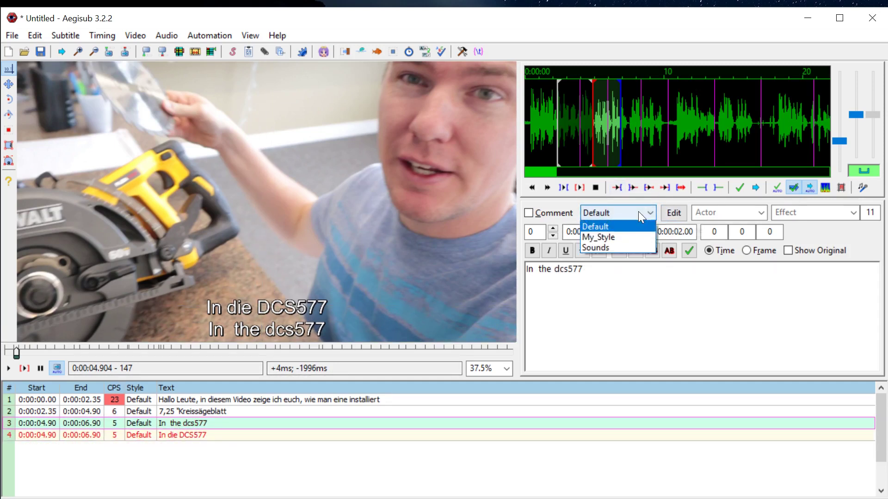
click(611, 238)
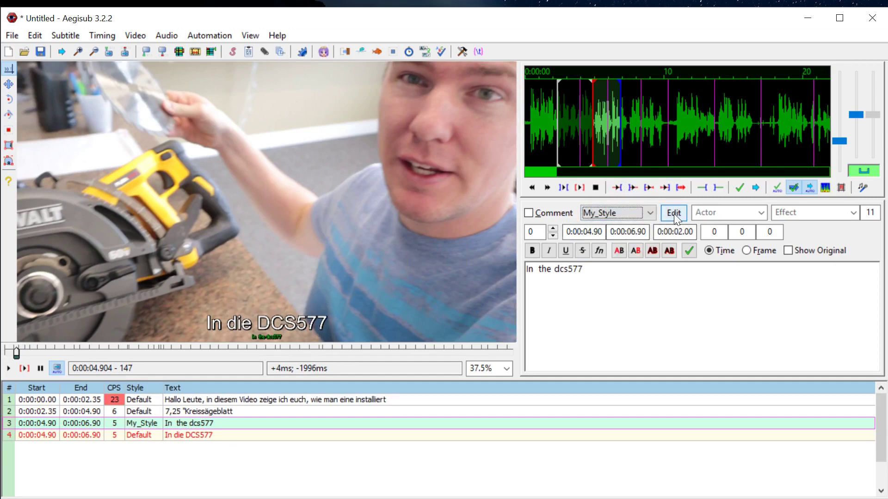
click(635, 213)
click(607, 247)
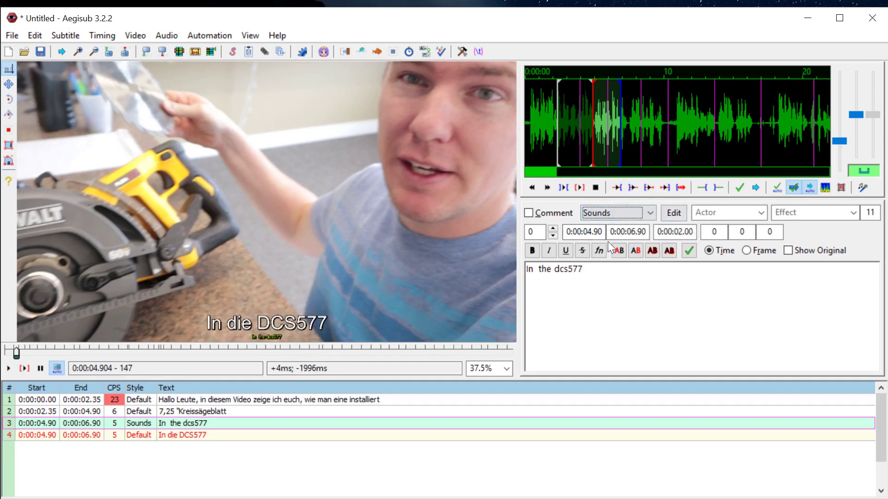
Edit the Sounds style to top-centre alignment (8) with 400% X and Y scale
click(671, 213)
click(573, 357)
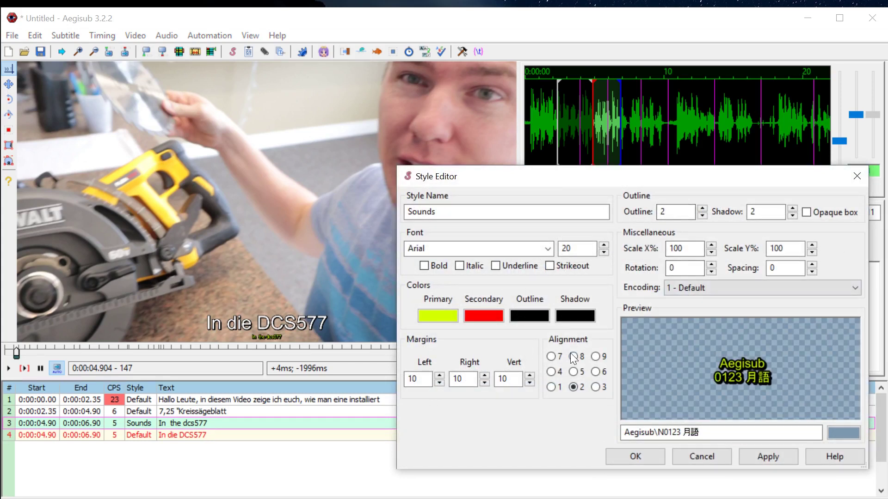
click(767, 457)
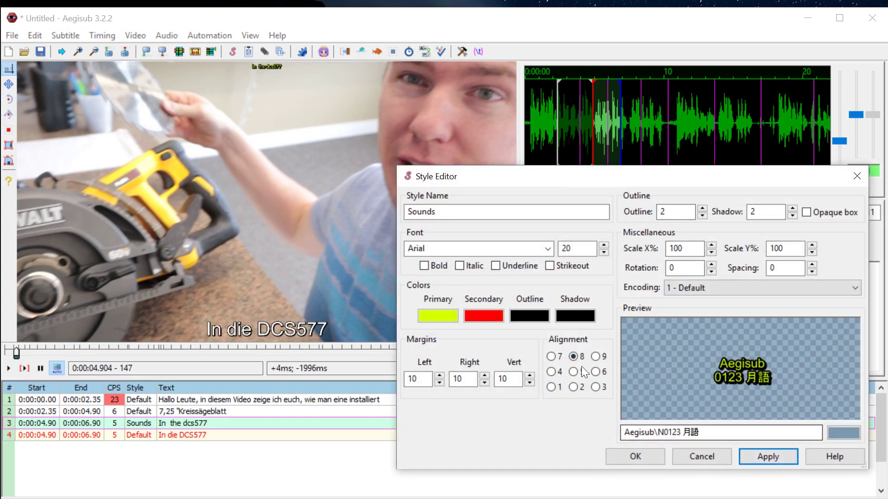
double_click(676, 248)
text(400)
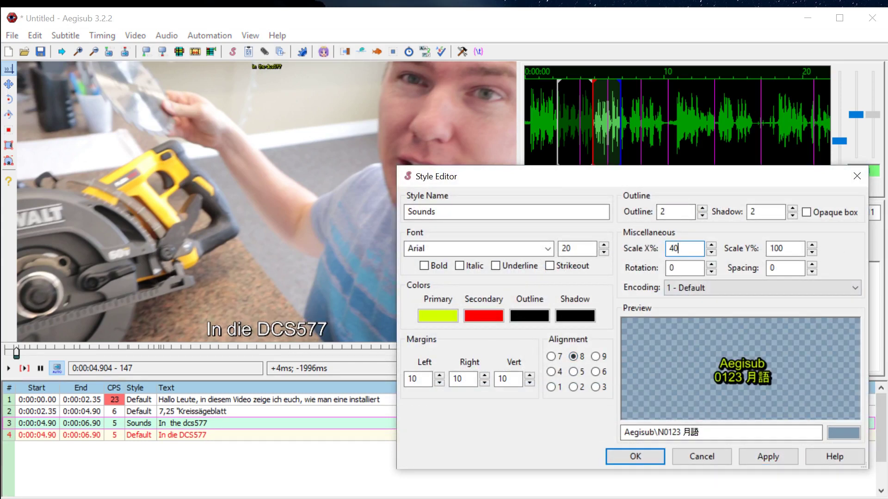
click(784, 268)
double_click(777, 248)
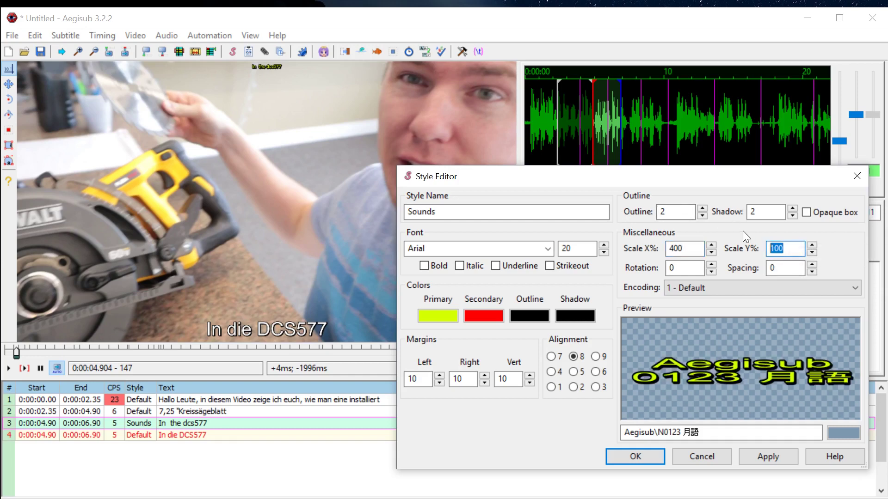
text(400)
click(770, 458)
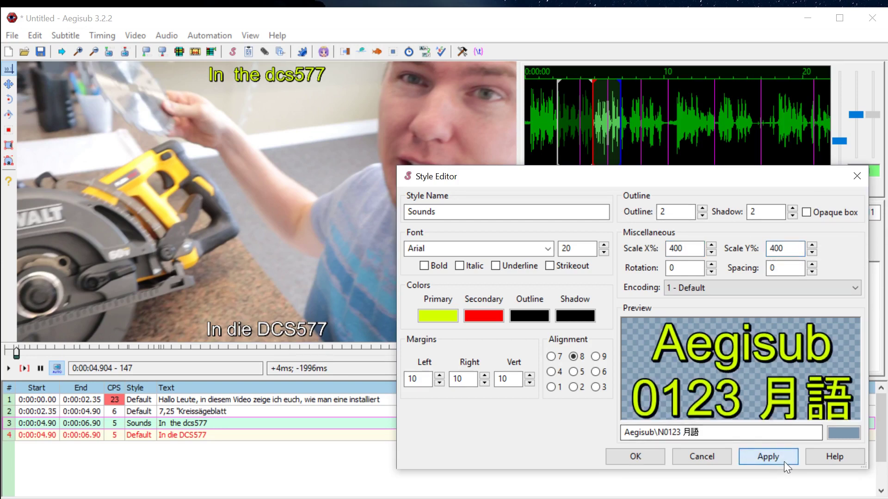
click(636, 455)
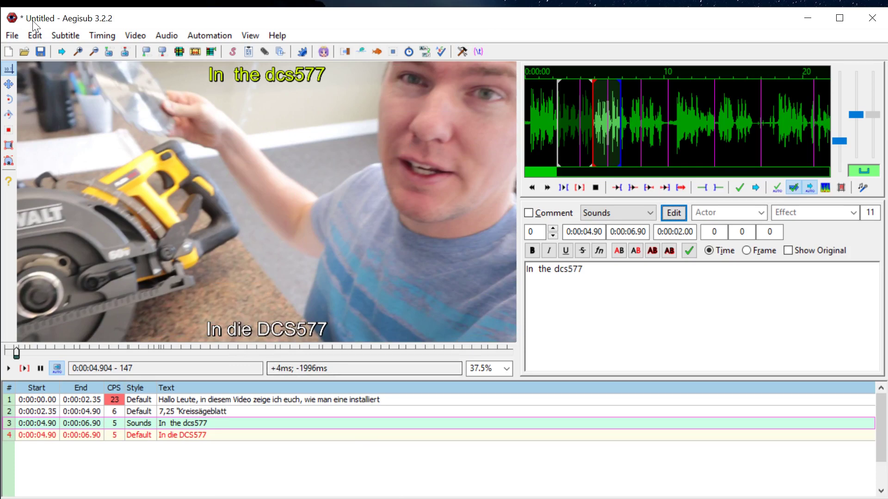
click(69, 36)
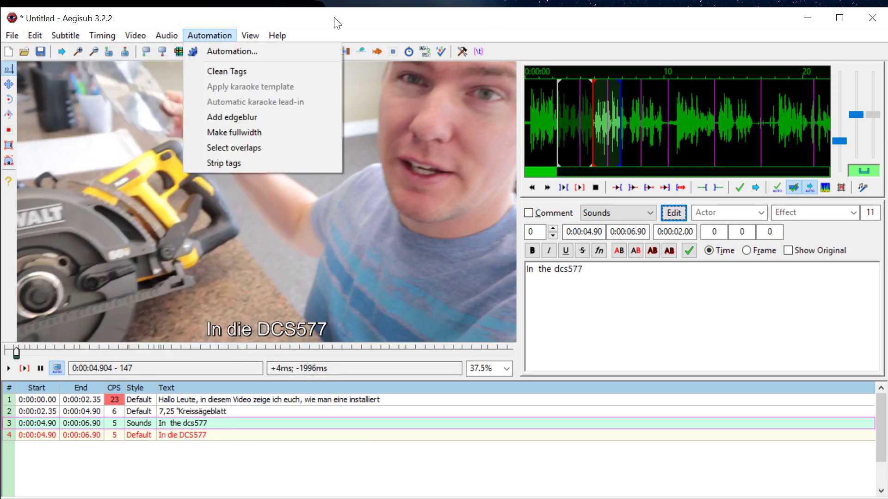
click(332, 24)
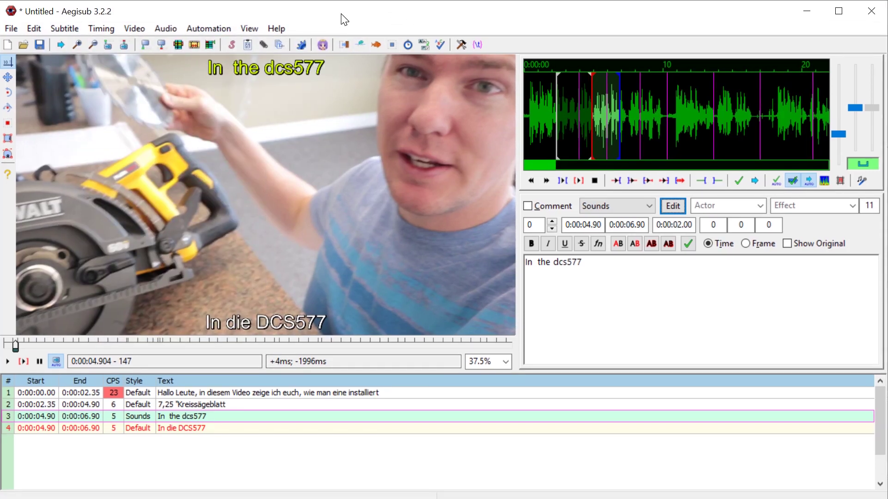
click(56, 28)
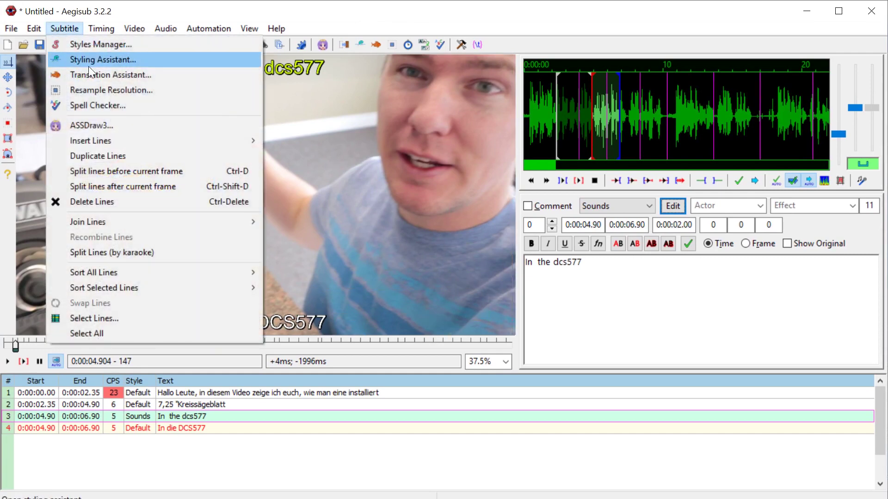
click(83, 73)
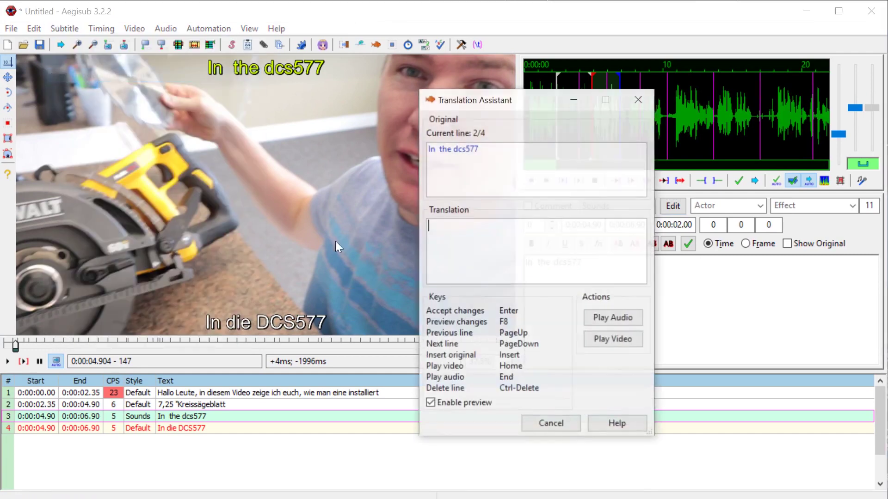
click(603, 320)
text(fjjioejfiooi)
click(533, 420)
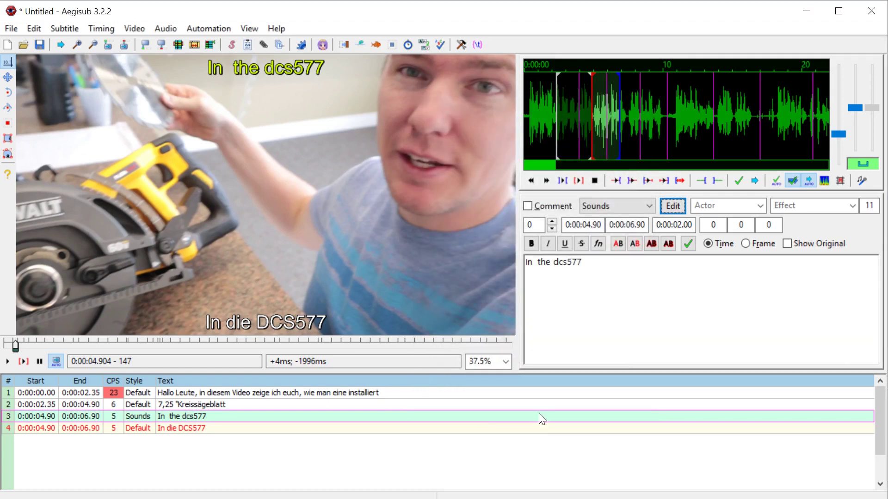